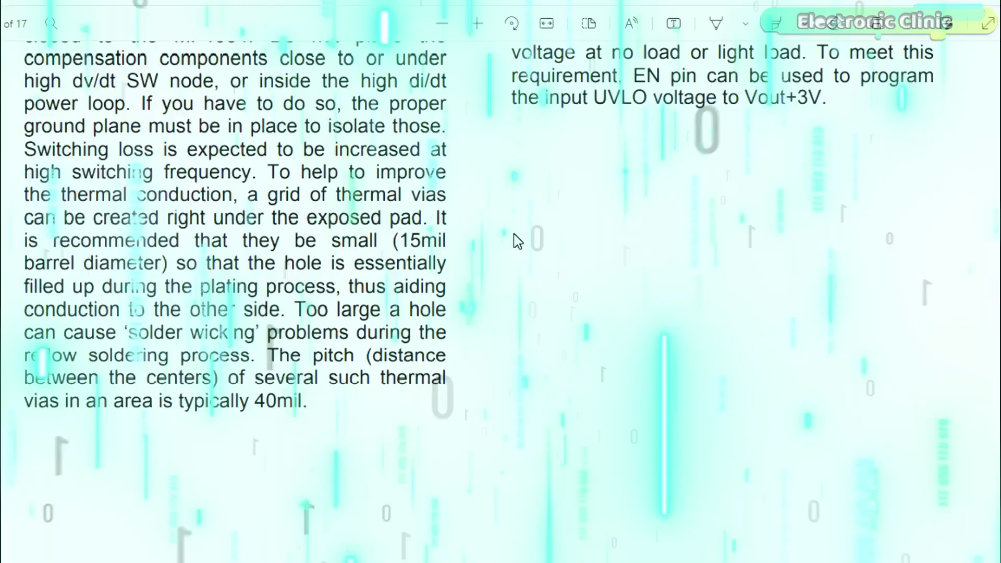
Step: Examine the 1.8V and 5V output typical application schematics in the MP1584 datasheet
scroll(512, 239, down, 8)
scroll(517, 241, down, 10)
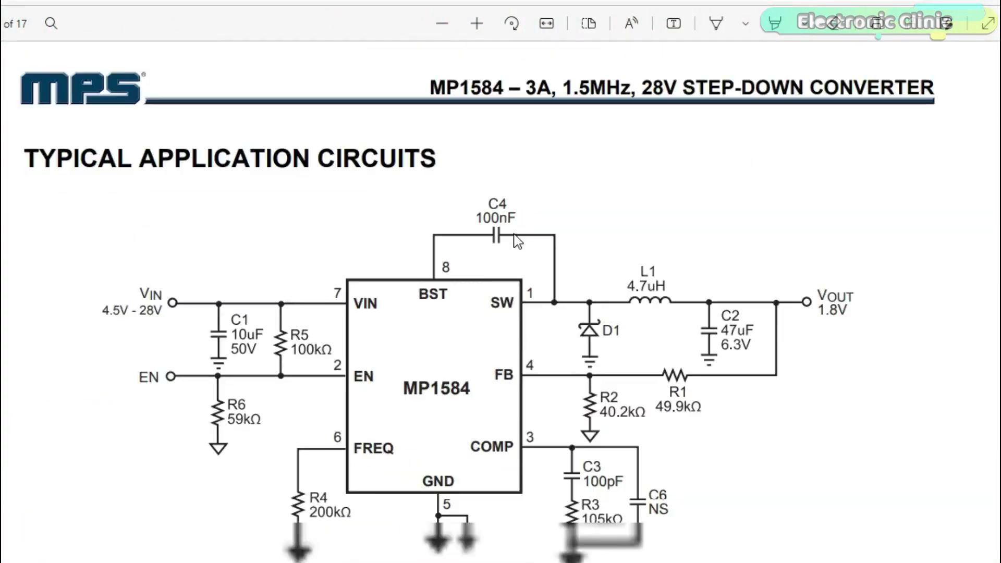
scroll(518, 240, down, 4)
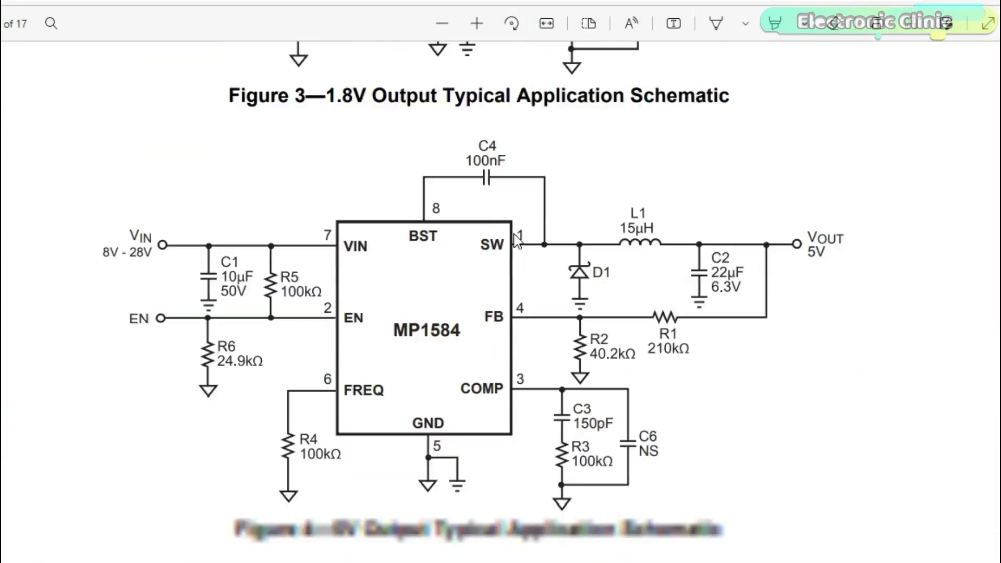
scroll(515, 233, up, 2)
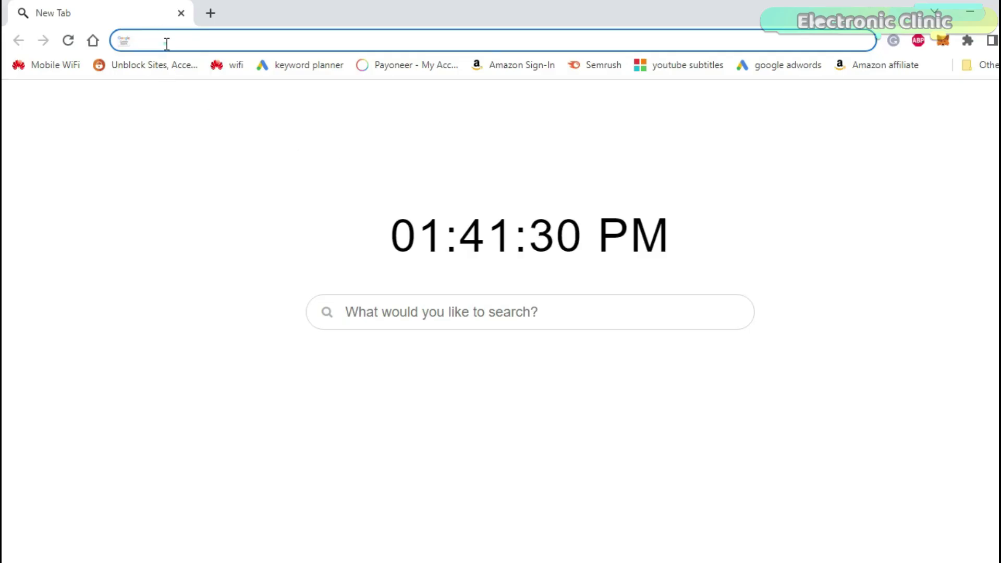
Step: Go to octopart.com, search for MP1584EN-LF-Z and review the part's distributor listings
click(165, 41)
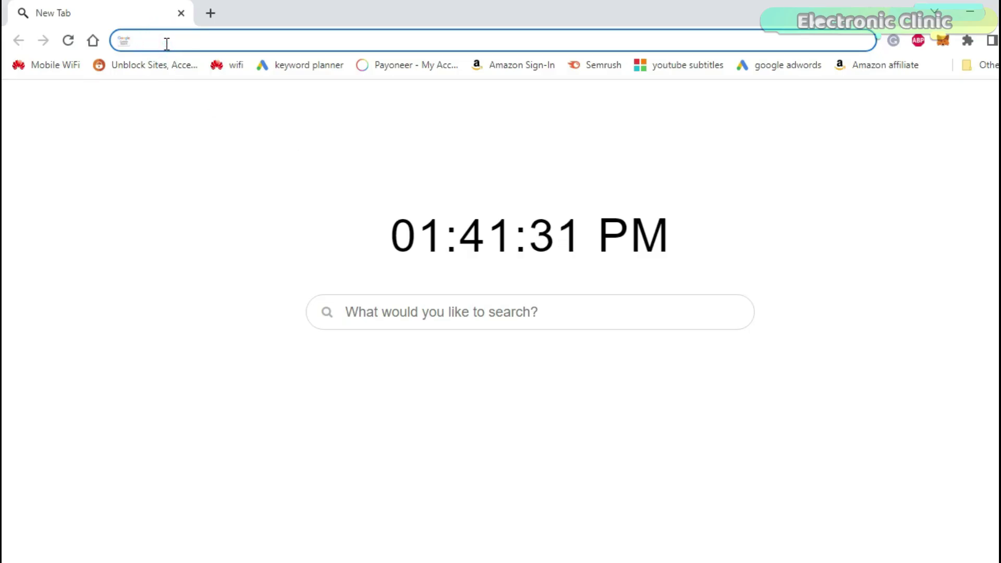
text(oc)
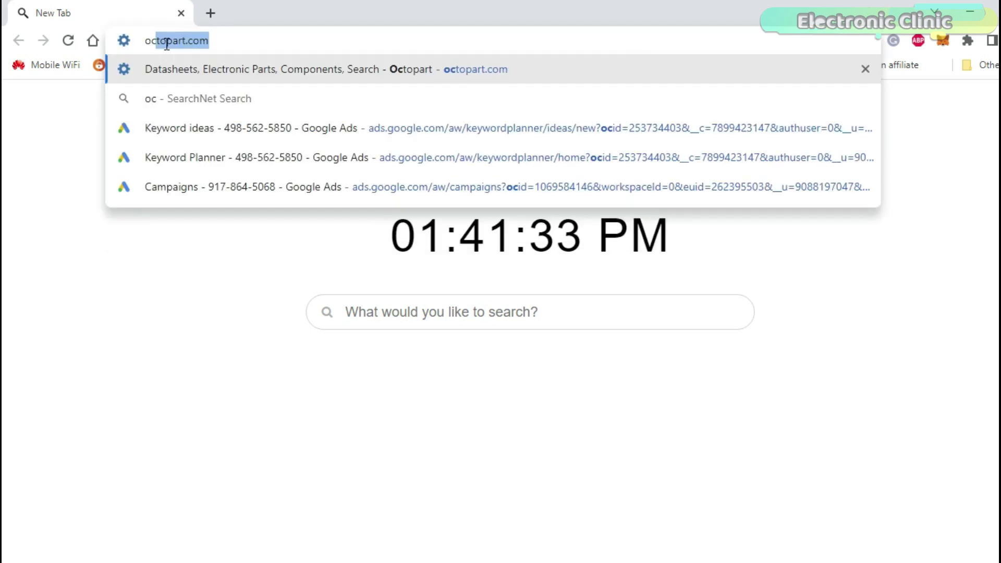
key(Return)
text(MP1584EN-LF-Z)
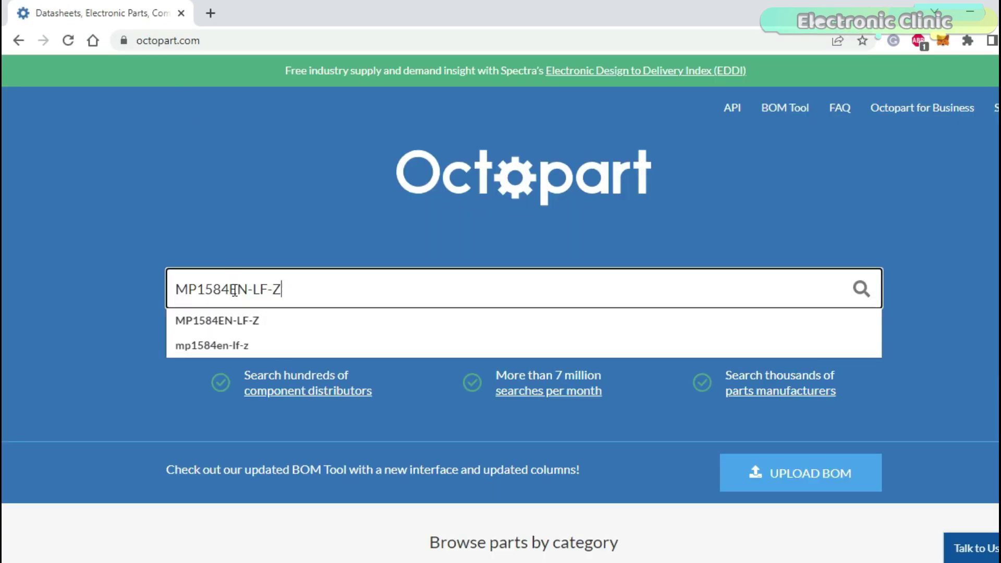
click(202, 320)
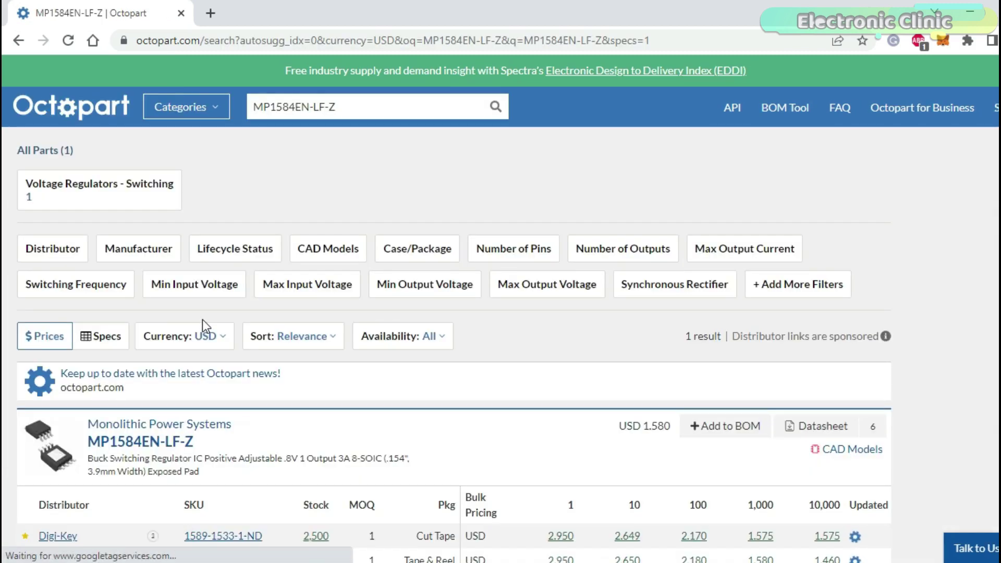
scroll(202, 319, down, 3)
scroll(202, 319, down, 2)
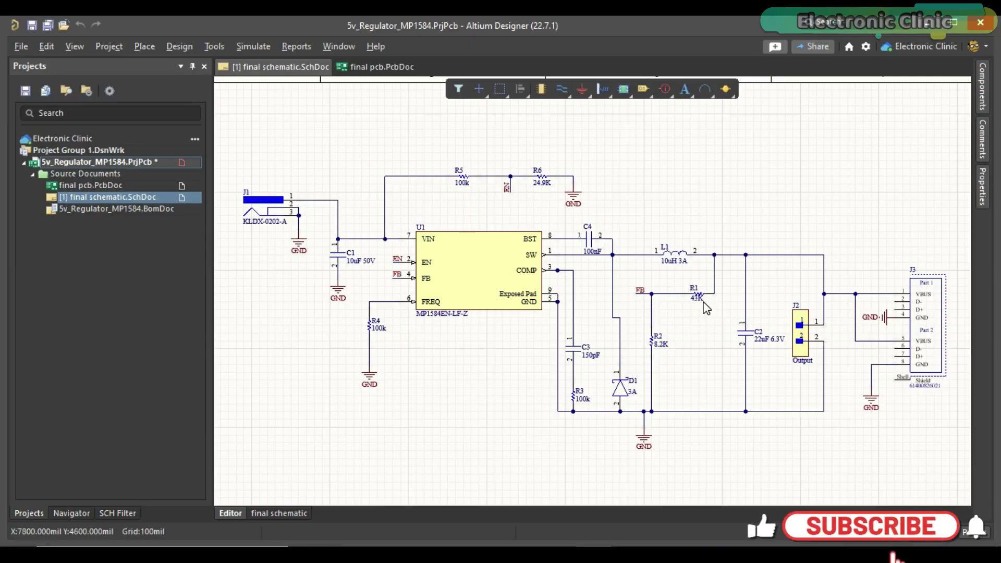
Step: In Altium Designer, examine the MP1584 output and feedback circuitry in the final schematic up close
ctrl+scroll(706, 308, up, 2)
ctrl+scroll(651, 375, up, 1)
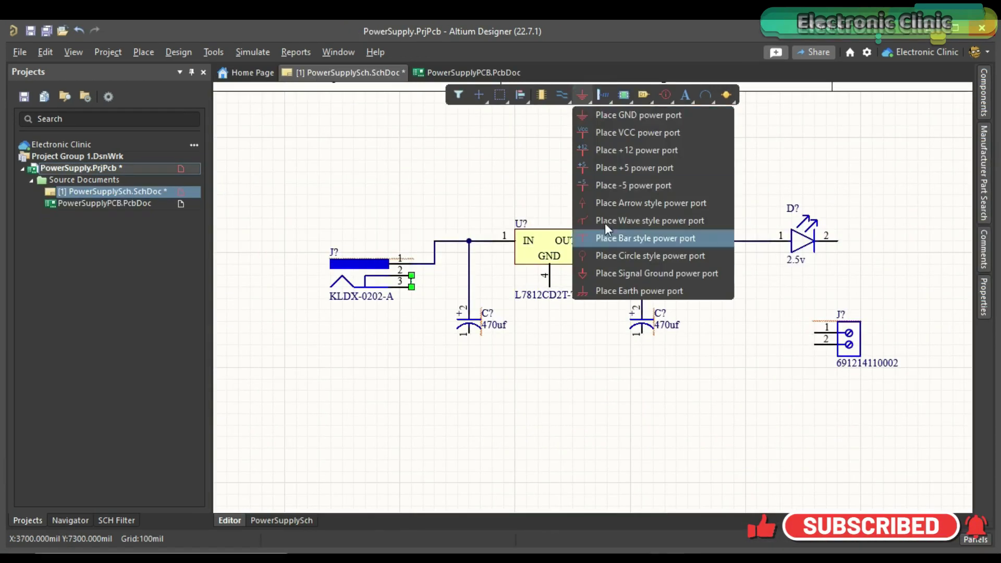
Step: Start a GND power port in the PowerSupply schematic and route a GND track on the PowerSupply PCB's top layer
click(625, 116)
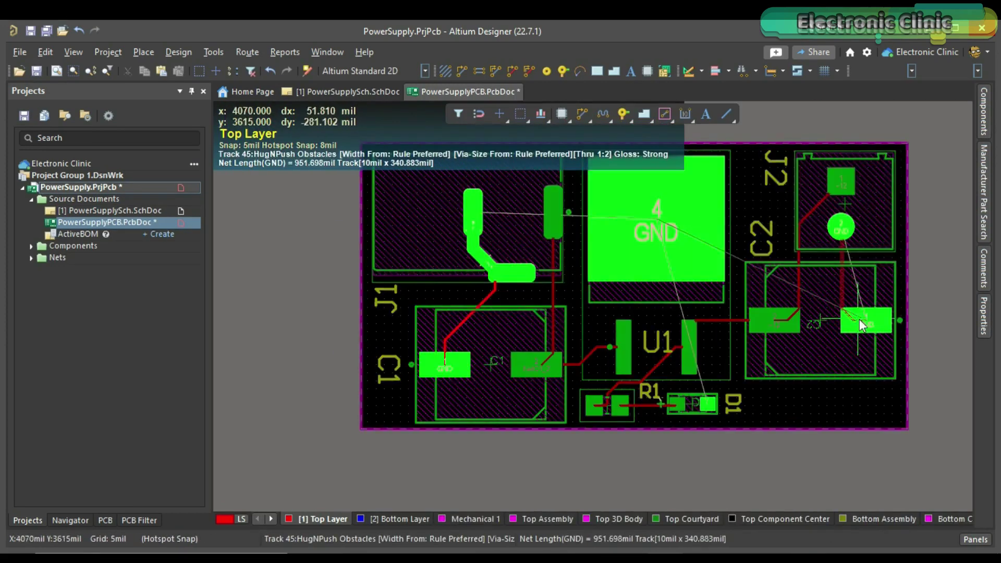
click(599, 375)
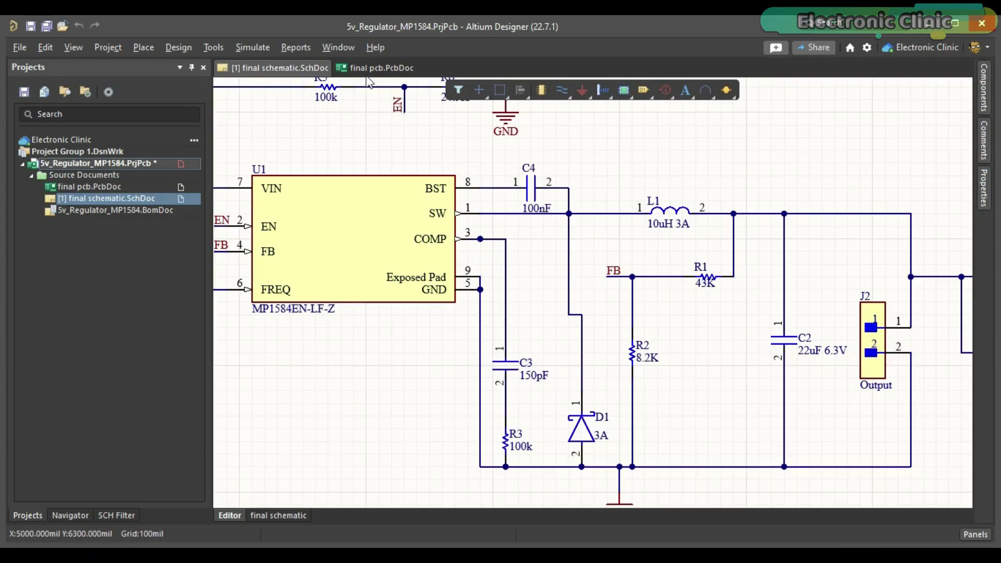
Step: Open final pcb.PcbDoc of the 5v_Regulator_MP1584 project and show the board in 3D
click(359, 72)
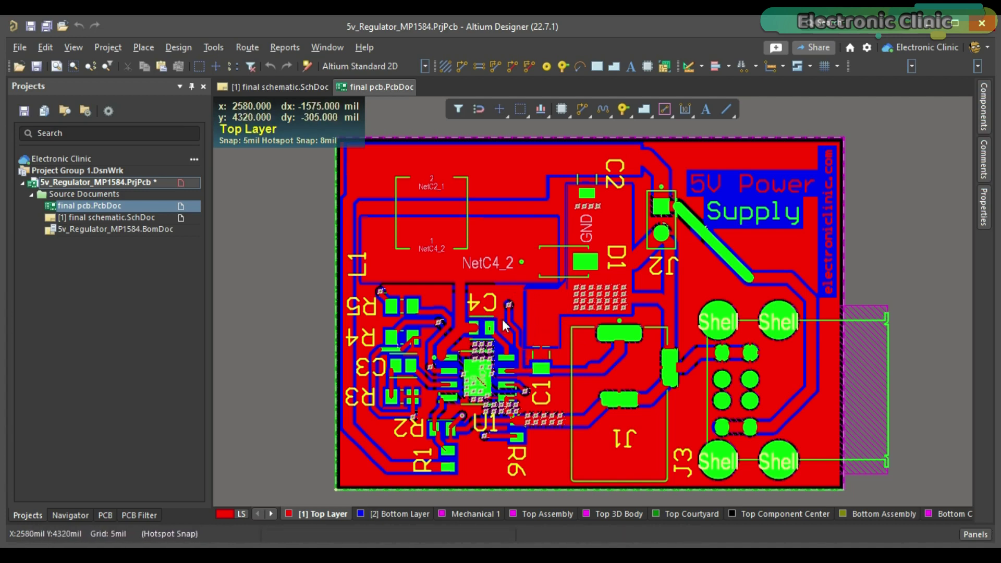
key(3)
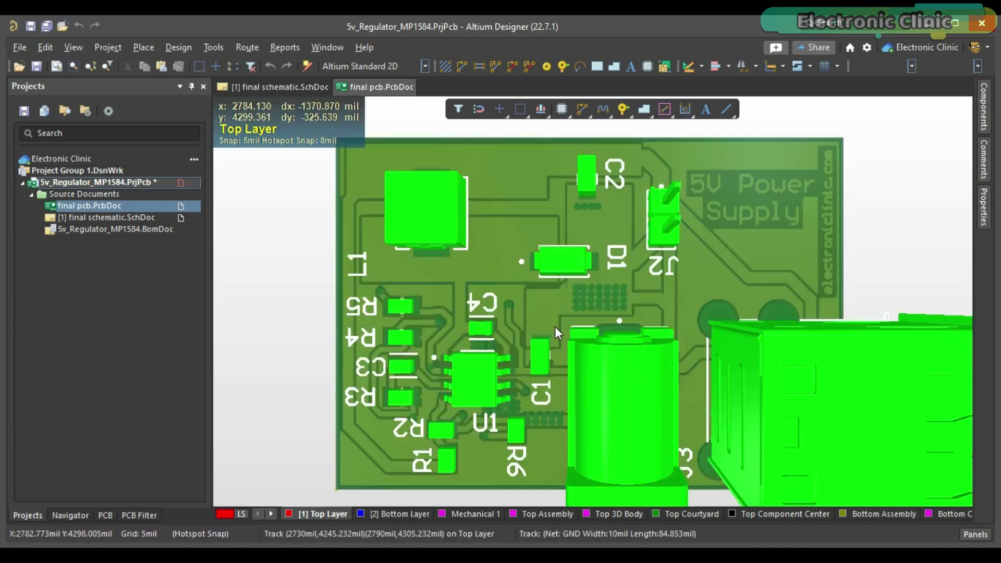
click(555, 327)
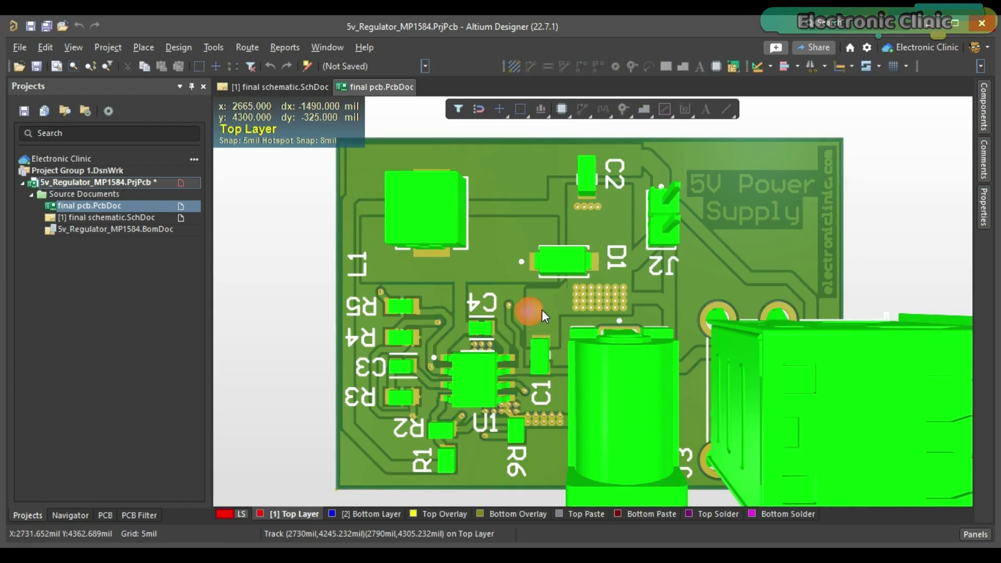
Step: Inspect the 3D board from several angles, including the parts around U1, and return to the 2D layout
ctrl+scroll(542, 310, down, 3)
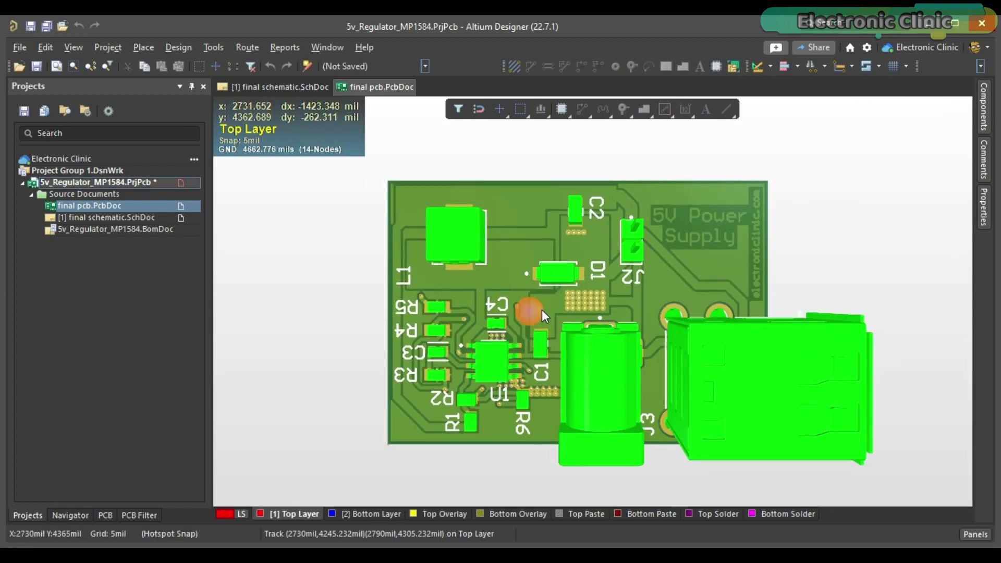
shift+right_drag(542, 310, 563, 305)
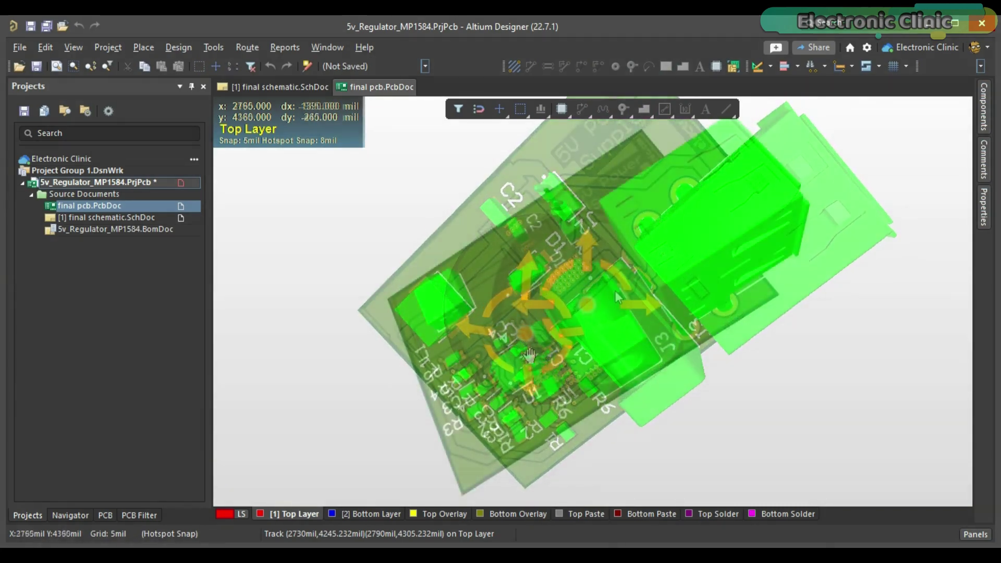
shift+right_drag(529, 354, 204, 255)
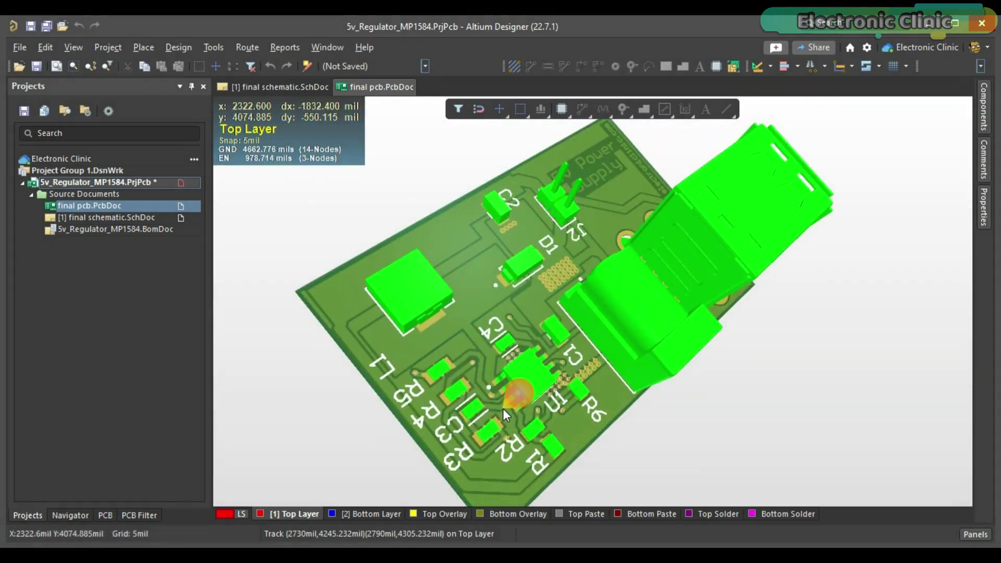
ctrl+scroll(502, 409, up, 3)
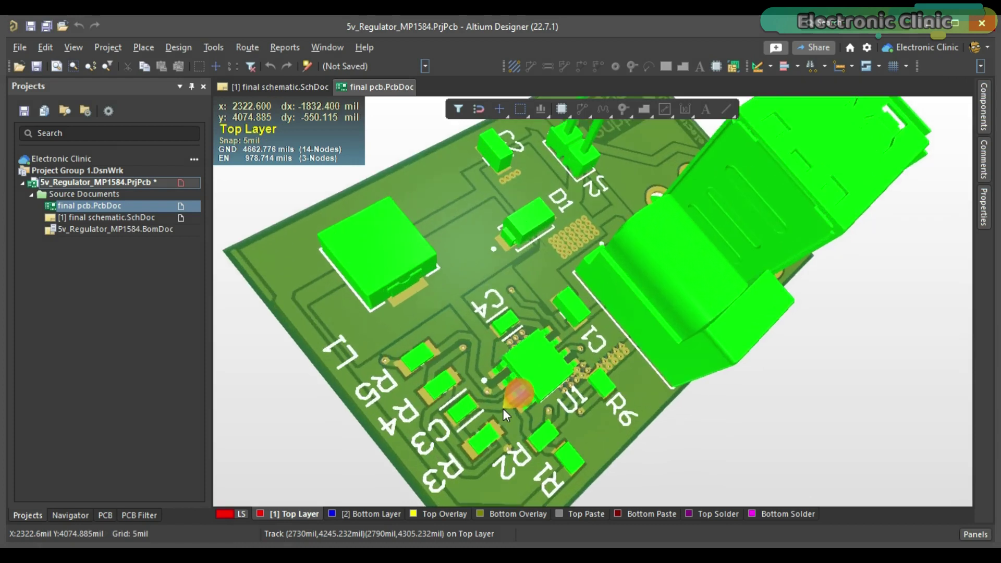
ctrl+scroll(502, 409, up, 4)
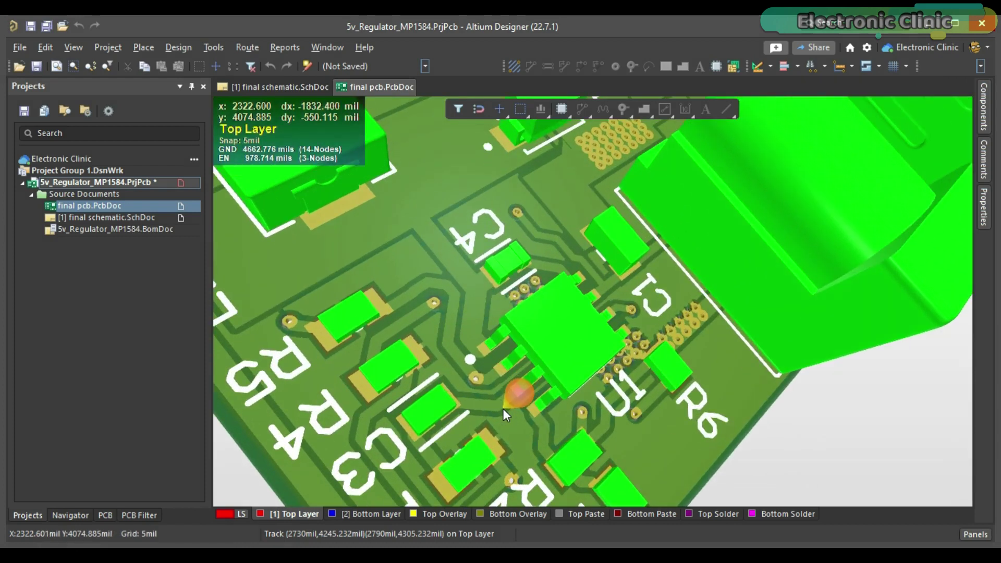
ctrl+scroll(502, 409, down, 5)
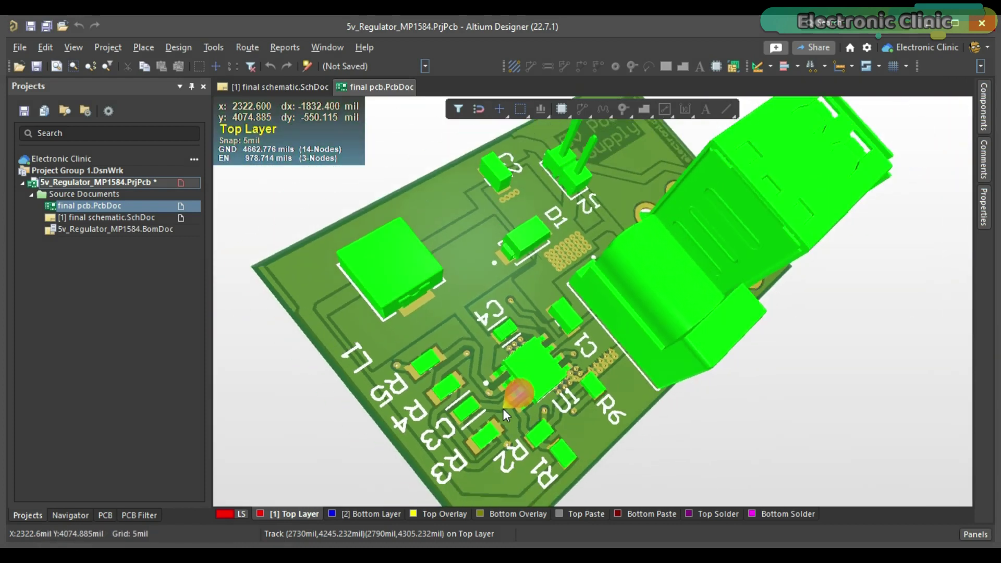
ctrl+scroll(502, 409, down, 1)
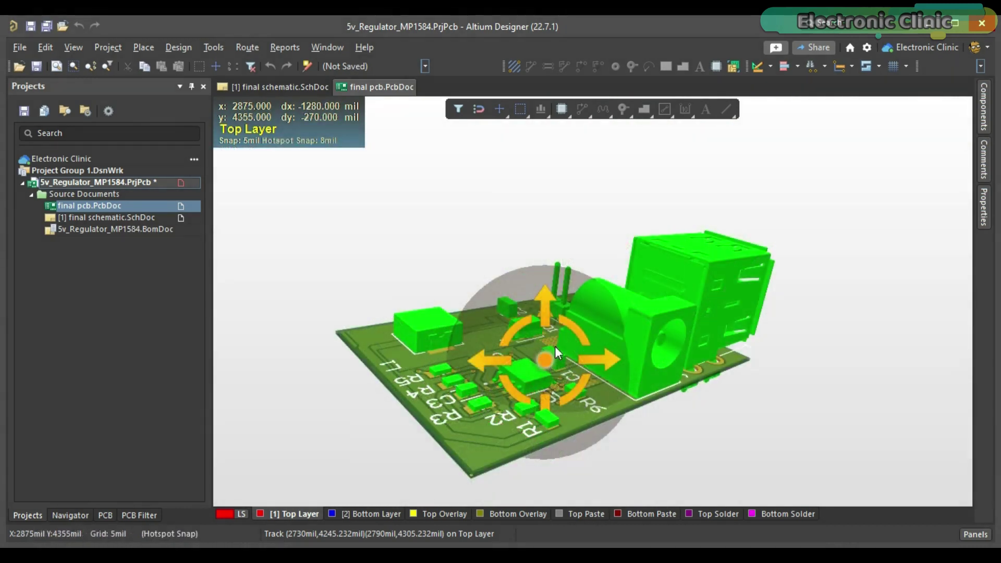
shift+right_drag(555, 346, 544, 397)
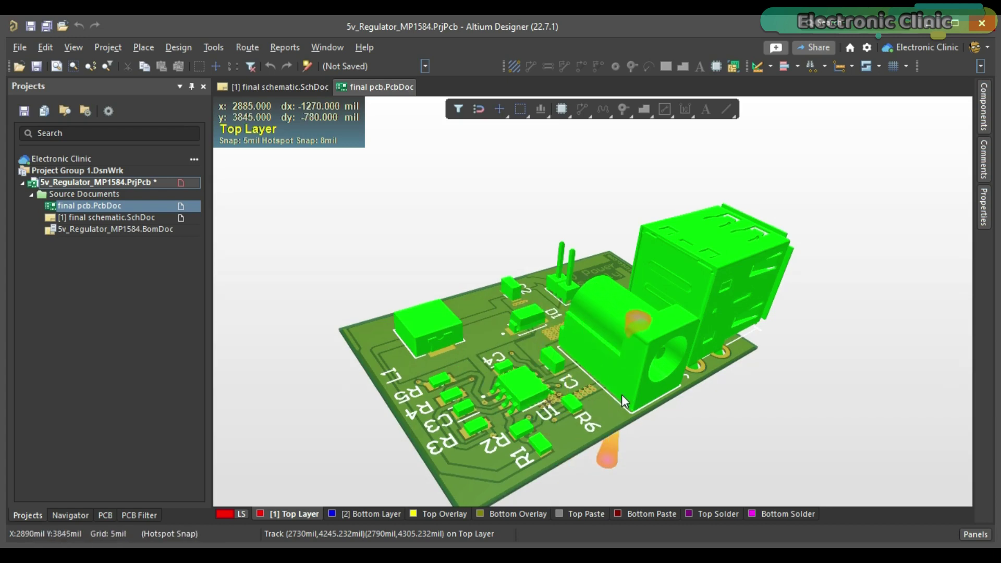
key(2)
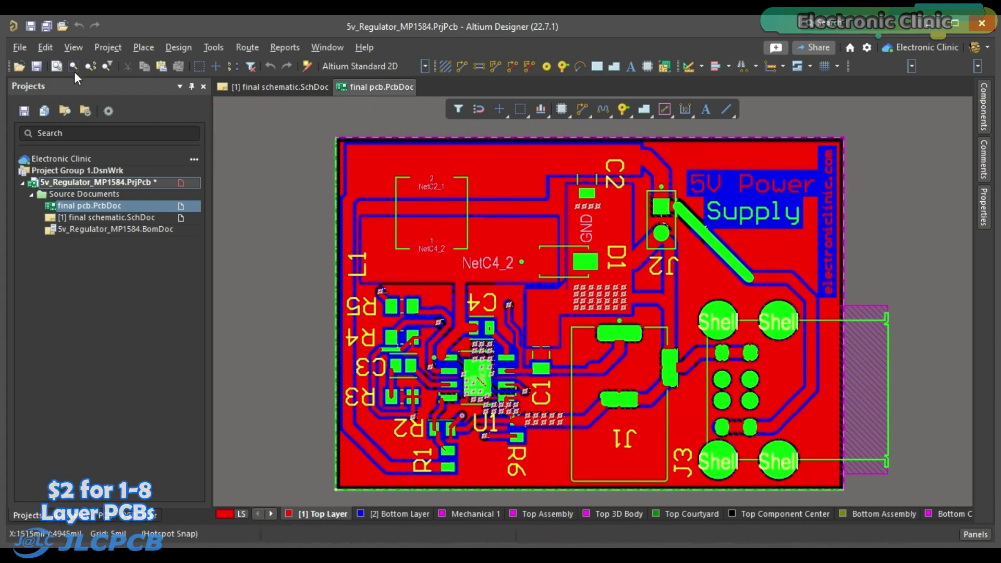
Step: Open the fabrication output options for the finished PCB
click(23, 47)
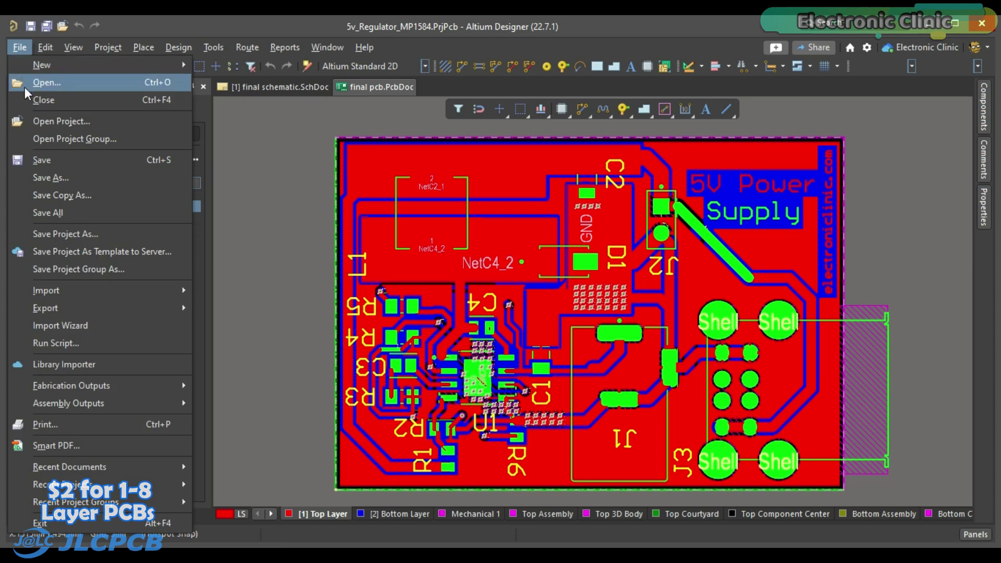
mouse_move(171, 384)
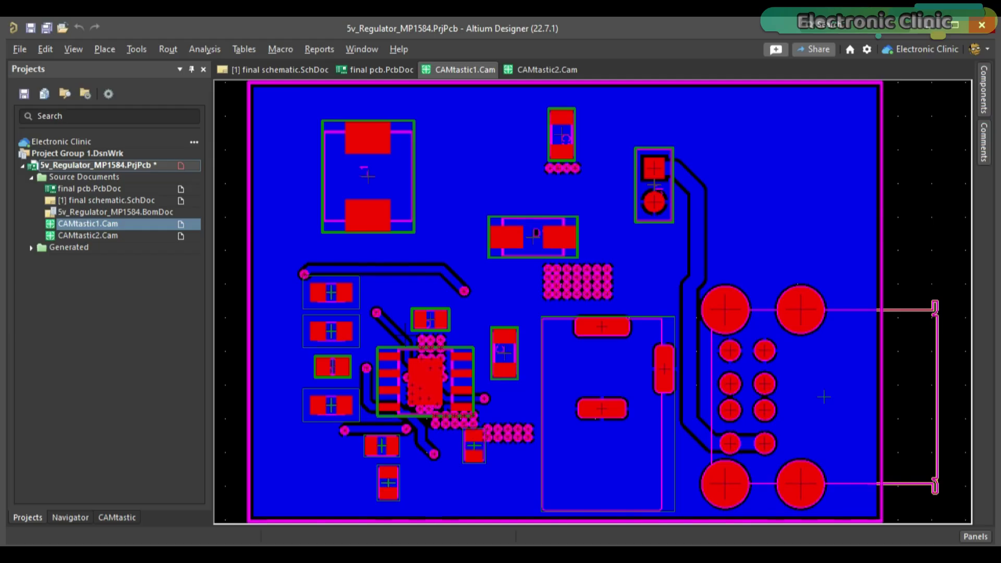
Step: Check the drill data in CAMtastic2.Cam and the board layers in CAMtastic1.Cam, and expand the project's Generated folder
click(541, 72)
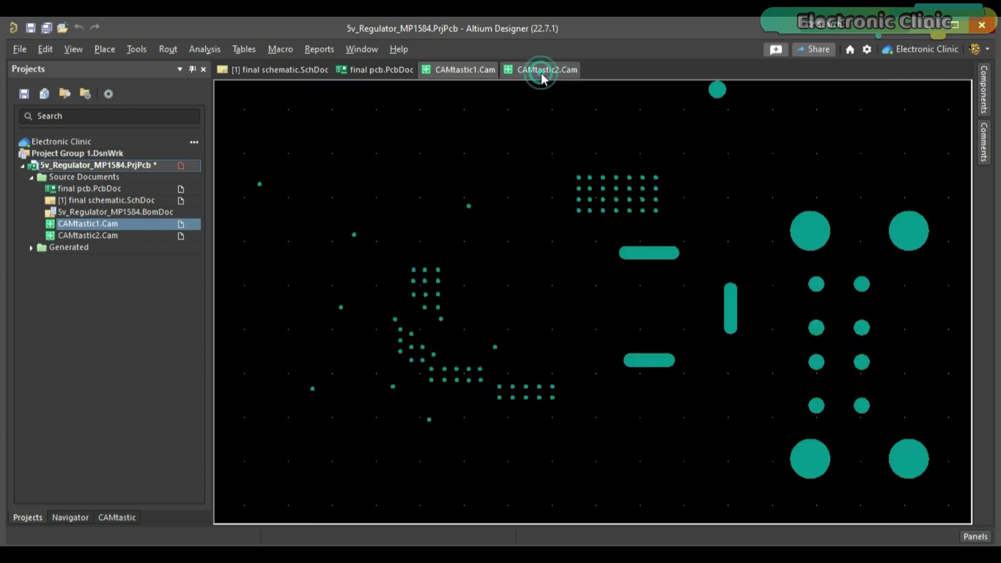
click(469, 70)
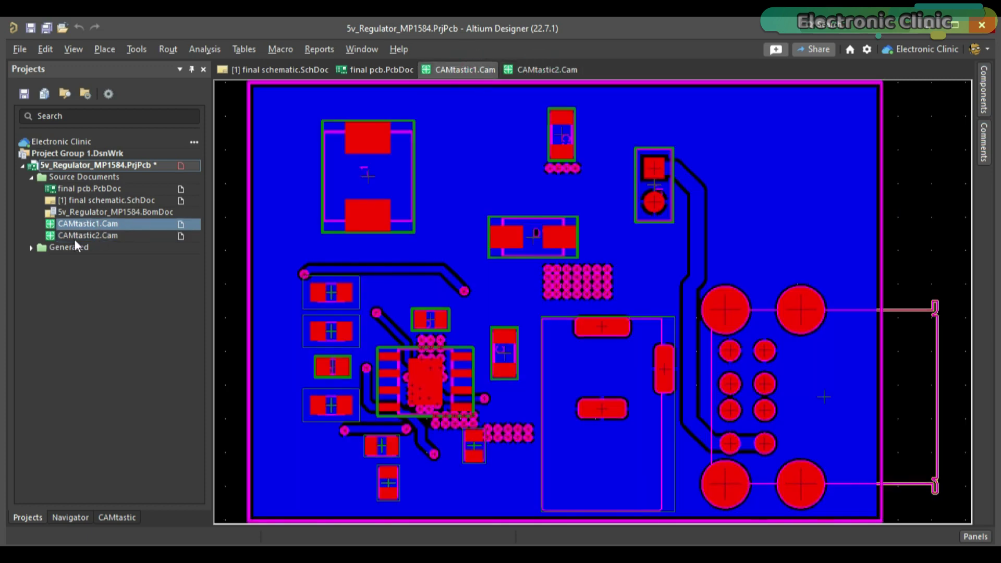
click(31, 249)
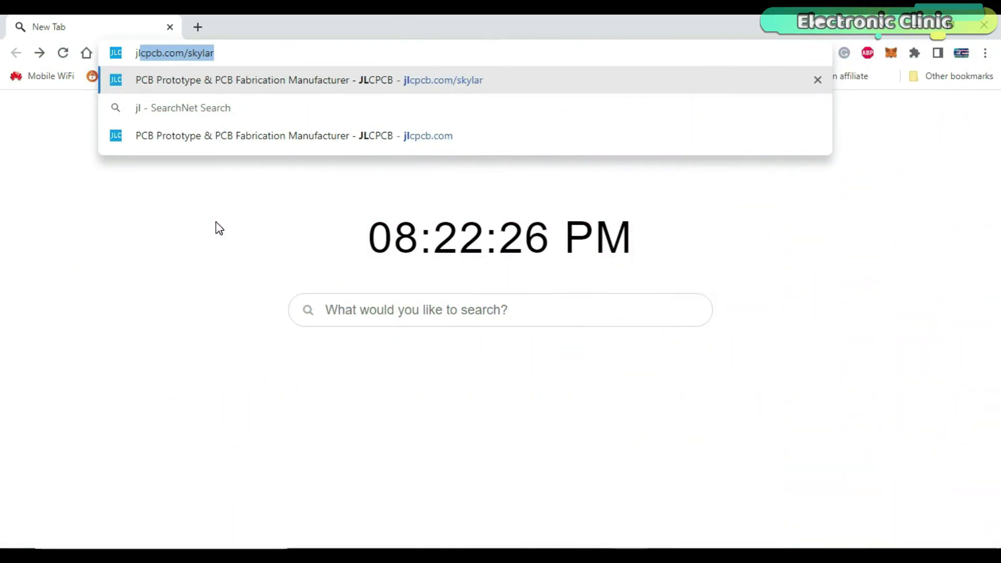
Step: Switch to the browser, open jlcpcb.com/skylar and review the prices for PCB layers, assembly and SMT stencils
text(cp)
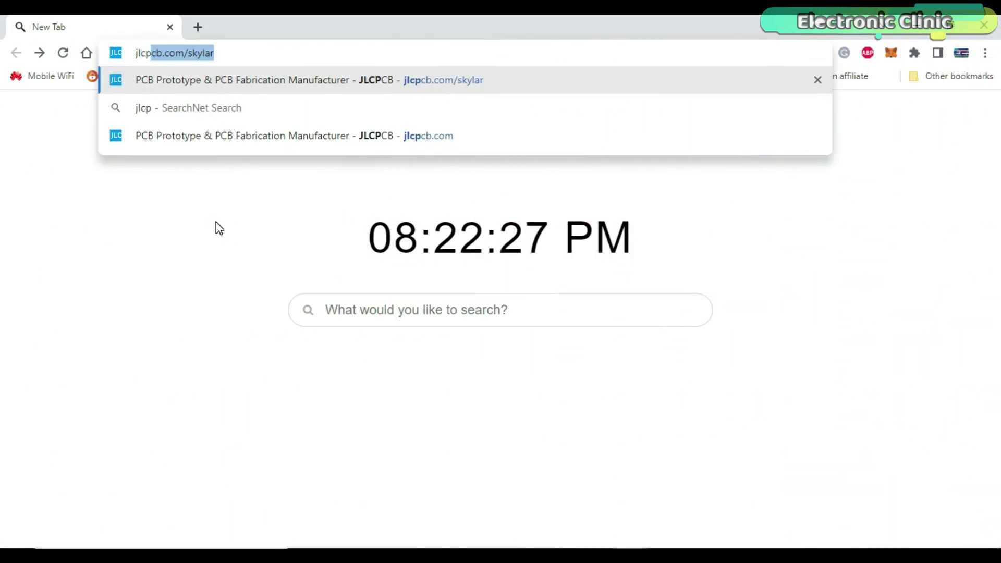
click(396, 81)
scroll(375, 219, down, 4)
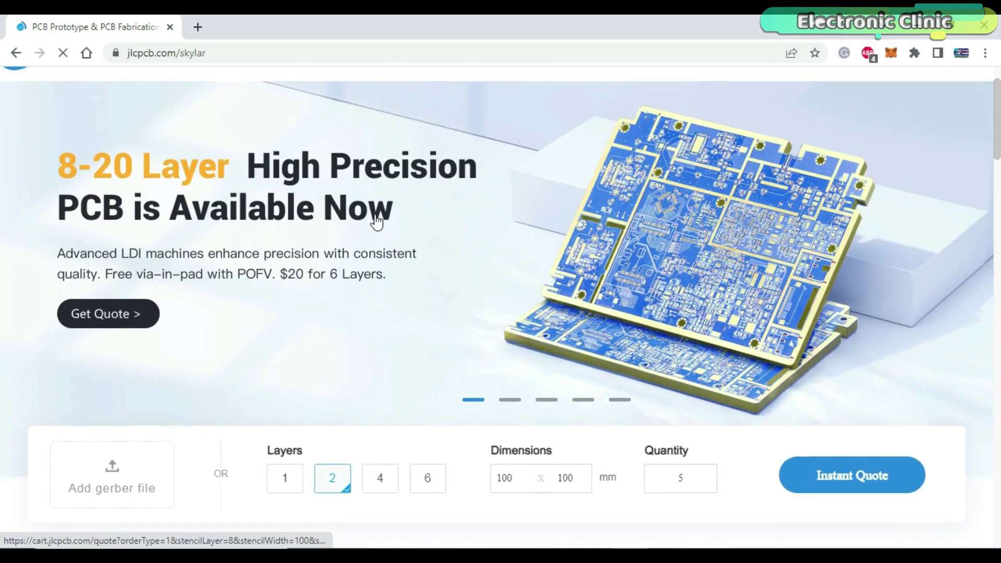
scroll(375, 219, down, 3)
scroll(376, 219, down, 4)
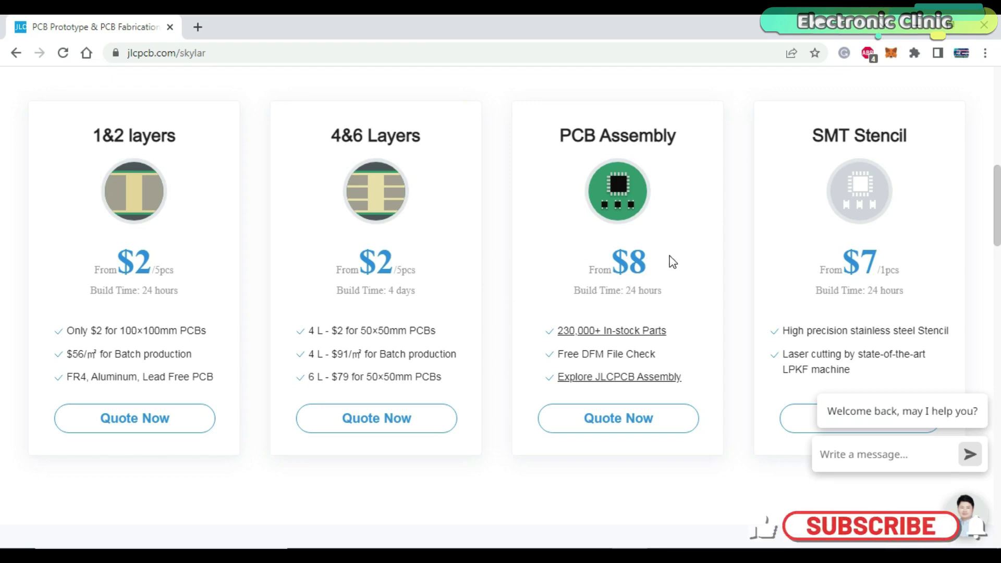
scroll(317, 373, up, 4)
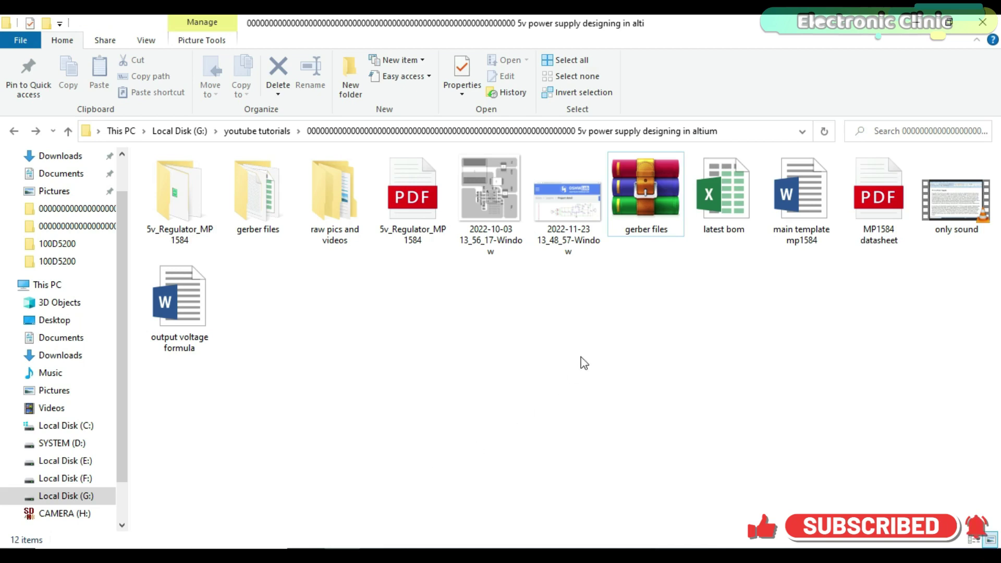
Step: Upload the gerber files archive to the JLCPCB quote page and review the board's dimensions, quantity and PCB specifications
drag(645, 201, 128, 210)
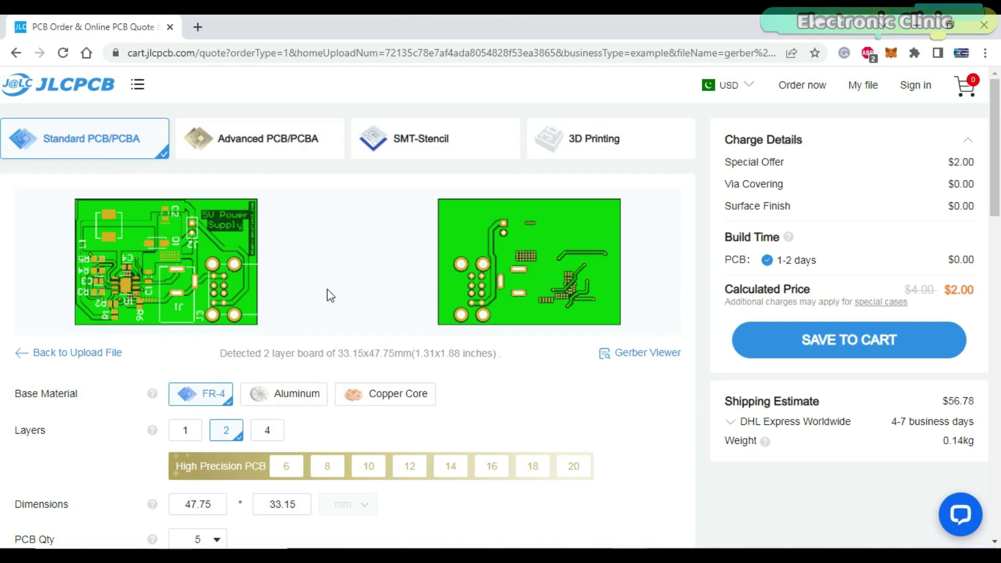
scroll(289, 297, down, 4)
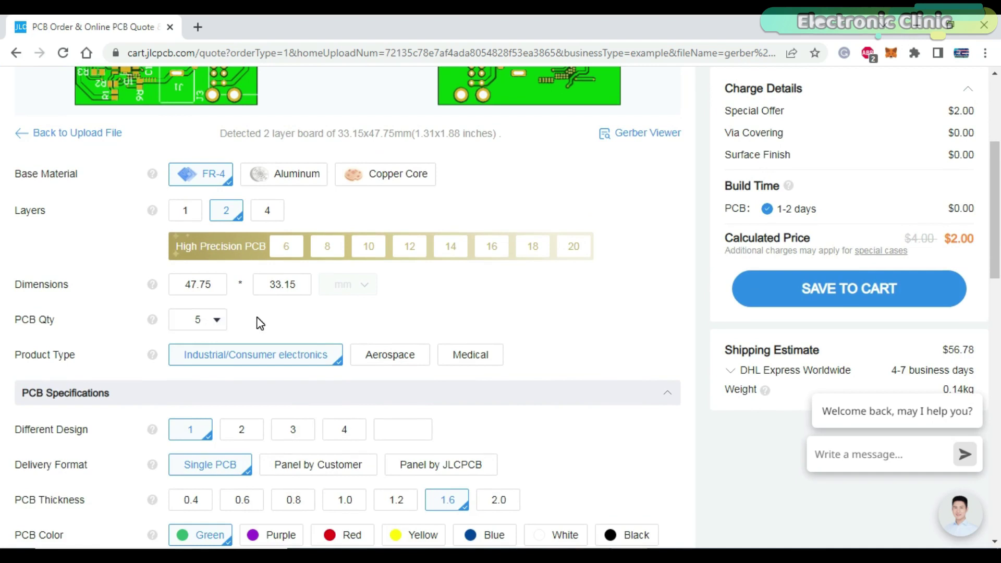
scroll(259, 323, down, 3)
scroll(310, 322, down, 2)
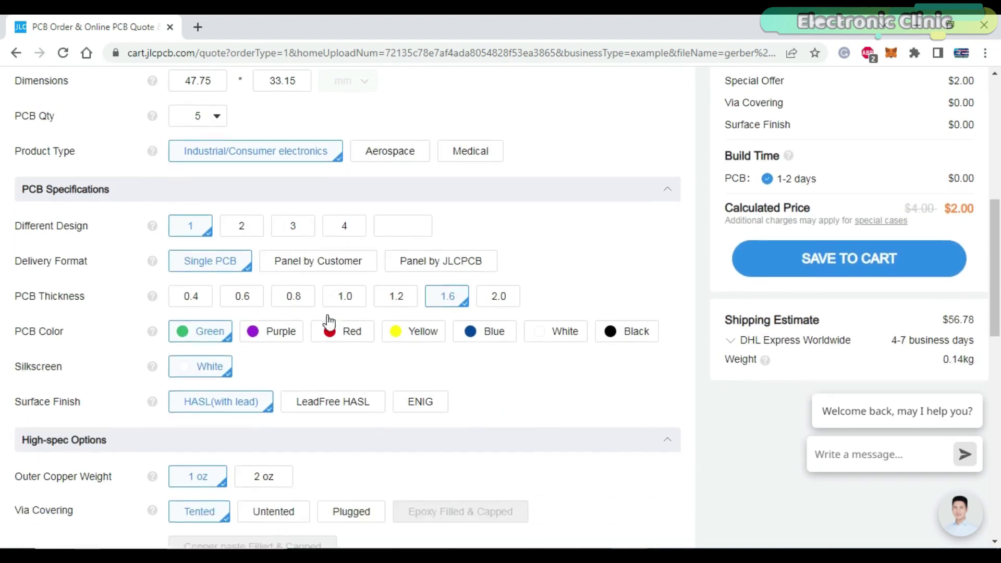
Step: Try purple as the PCB color, set it back to green and review the remaining board options of the quote
click(273, 316)
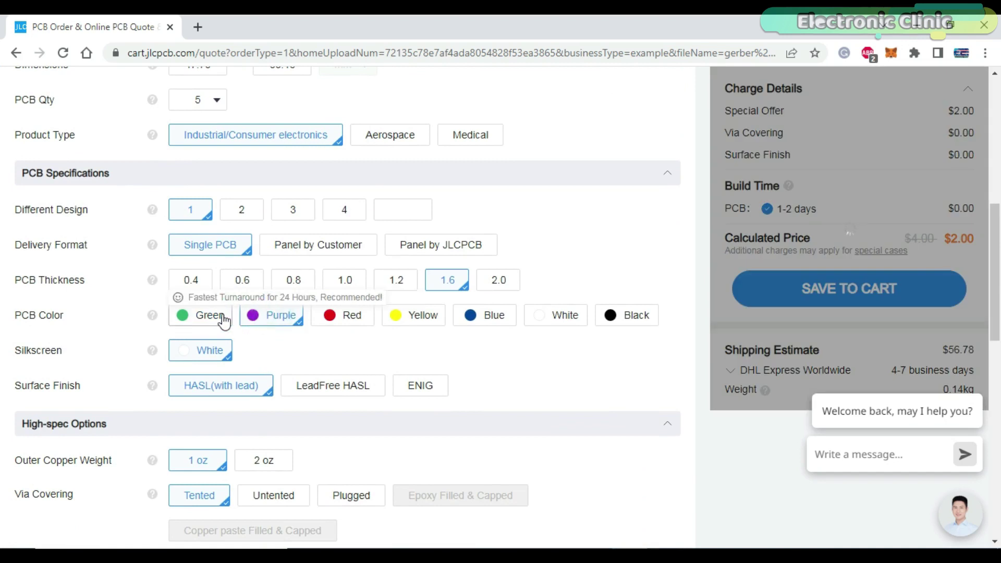
click(194, 318)
scroll(303, 321, down, 5)
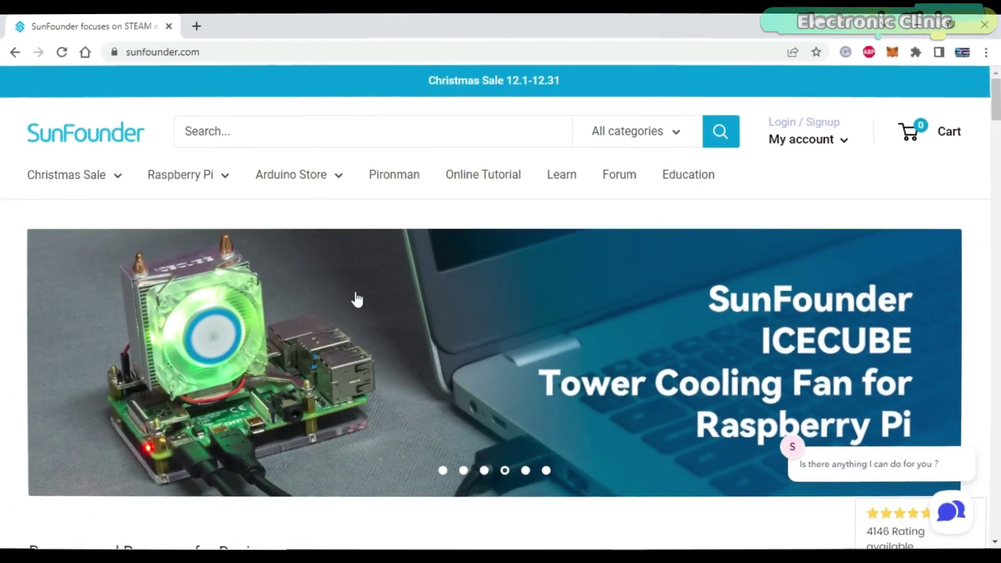
Step: Browse the SunFounder home page and examine the recommended kits for beginner, intermediate and expert levels with their prices
scroll(384, 308, down, 5)
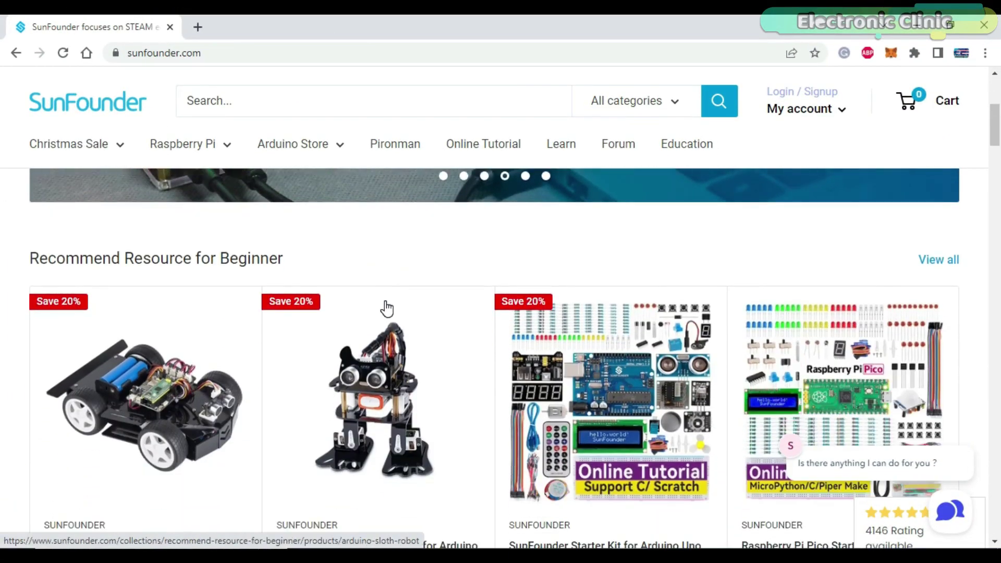
scroll(386, 308, down, 3)
scroll(386, 308, down, 8)
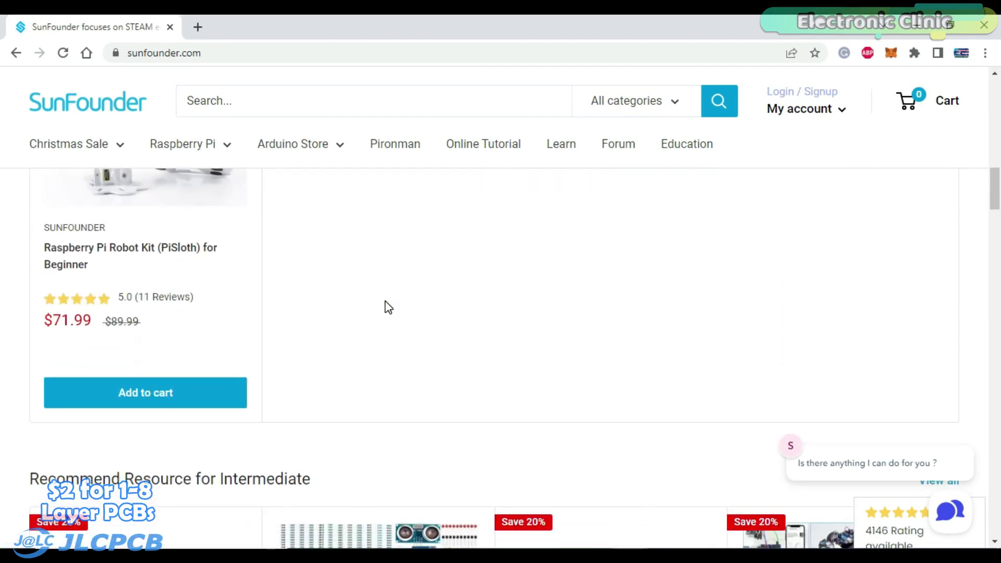
scroll(388, 308, down, 5)
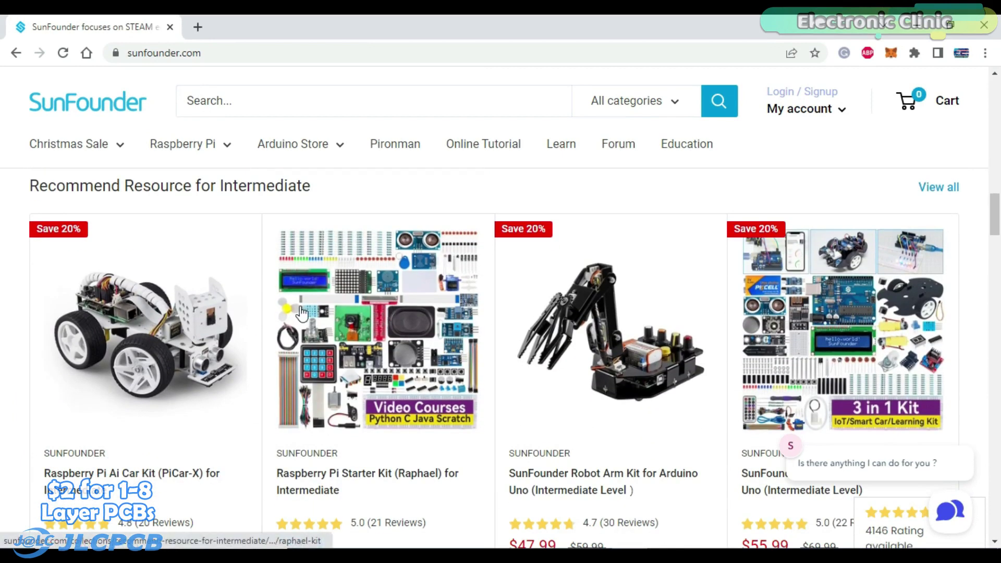
scroll(415, 314, down, 4)
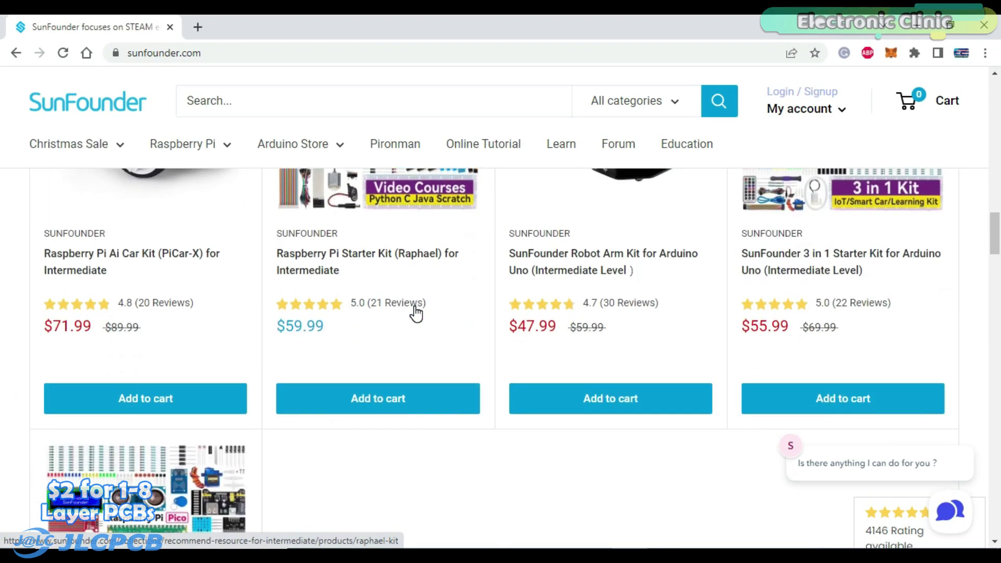
scroll(415, 313, down, 4)
scroll(418, 312, down, 7)
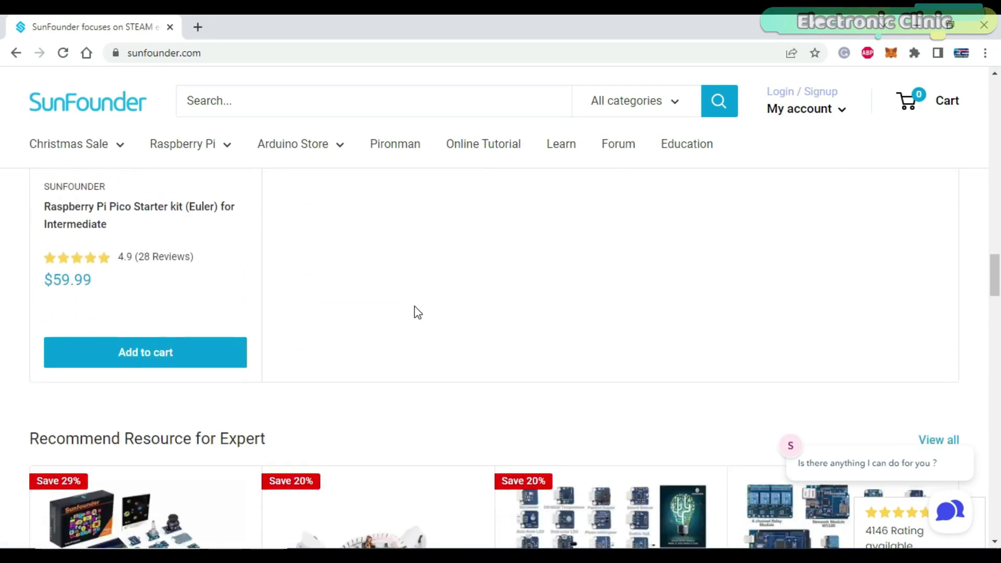
scroll(418, 313, down, 5)
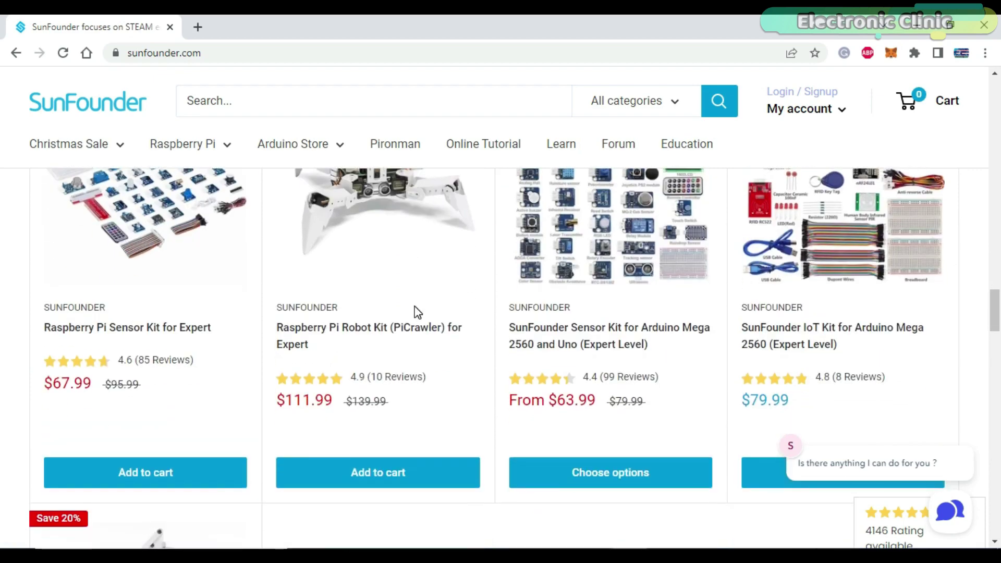